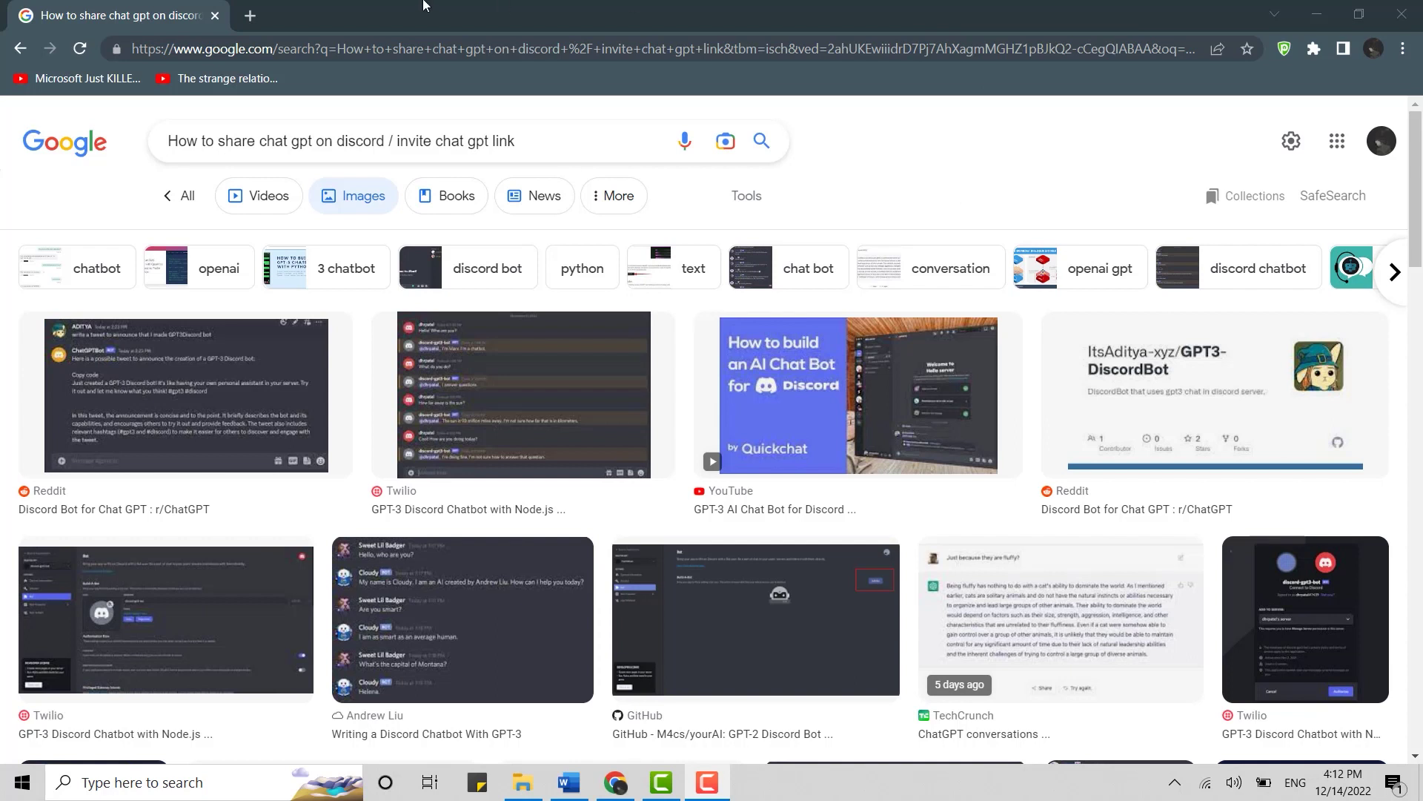
Step: Load chat.openai.com in one tab and discord.com in a second tab
{"action": "left_click", "coordinate": [249, 16]}
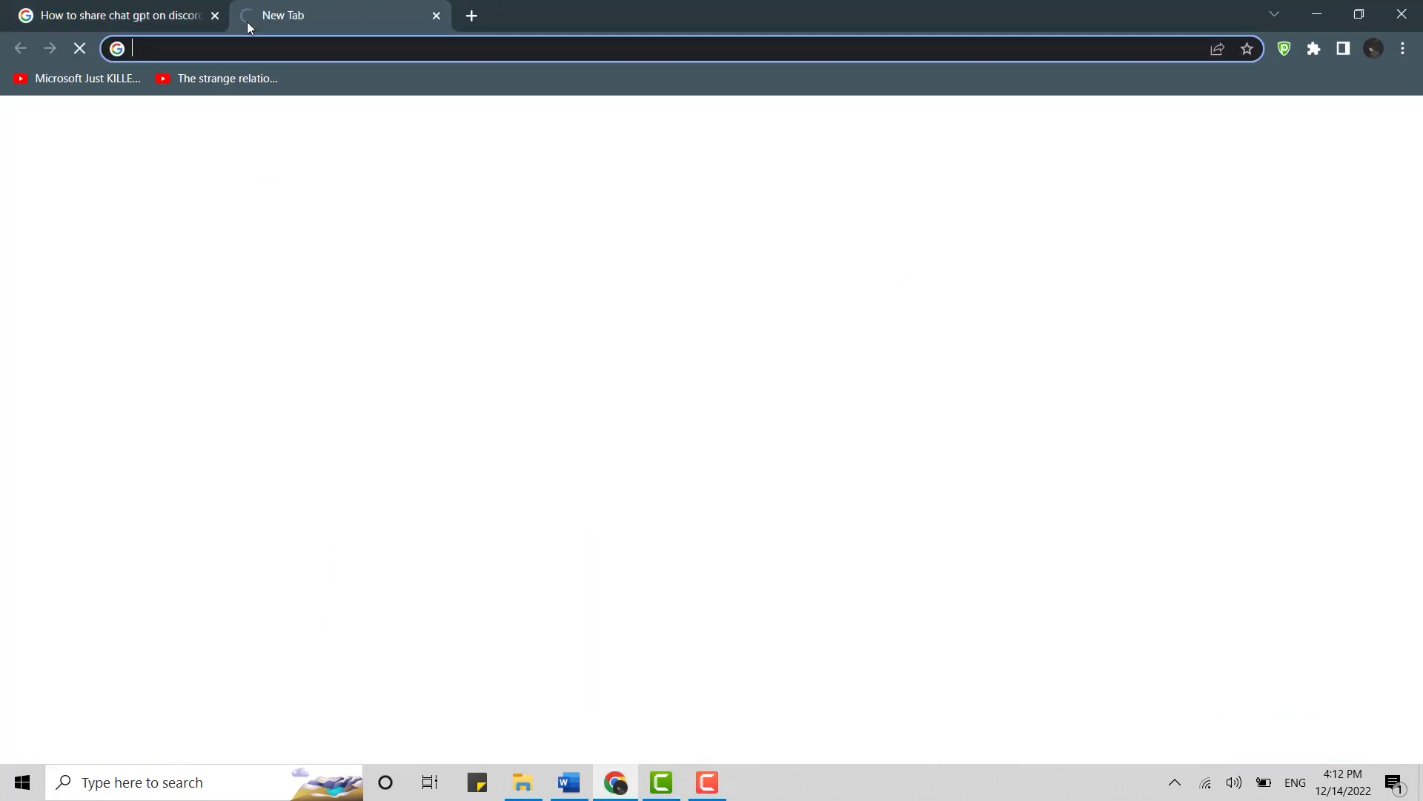
{"action": "type", "text": "chat"}
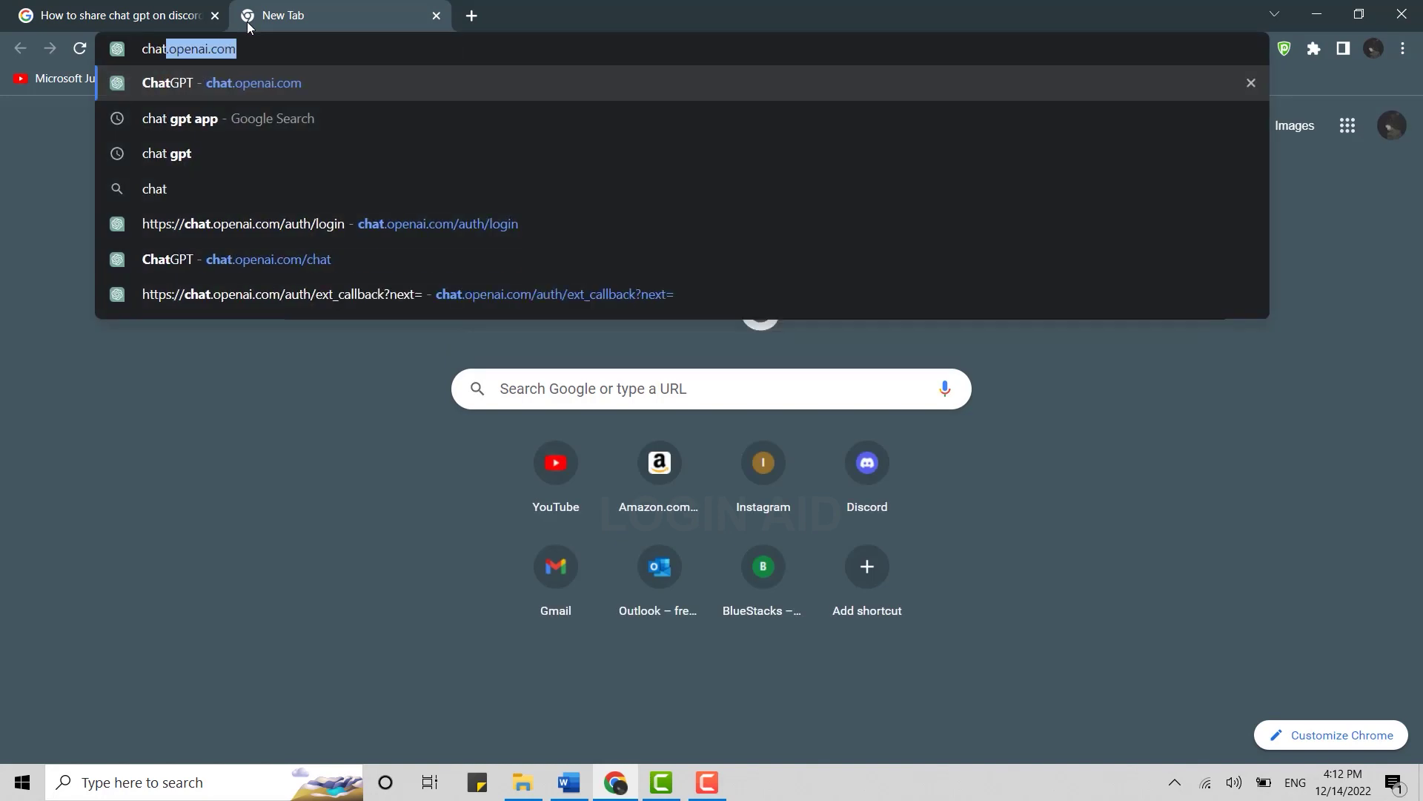
{"action": "type", "text": ".opena"}
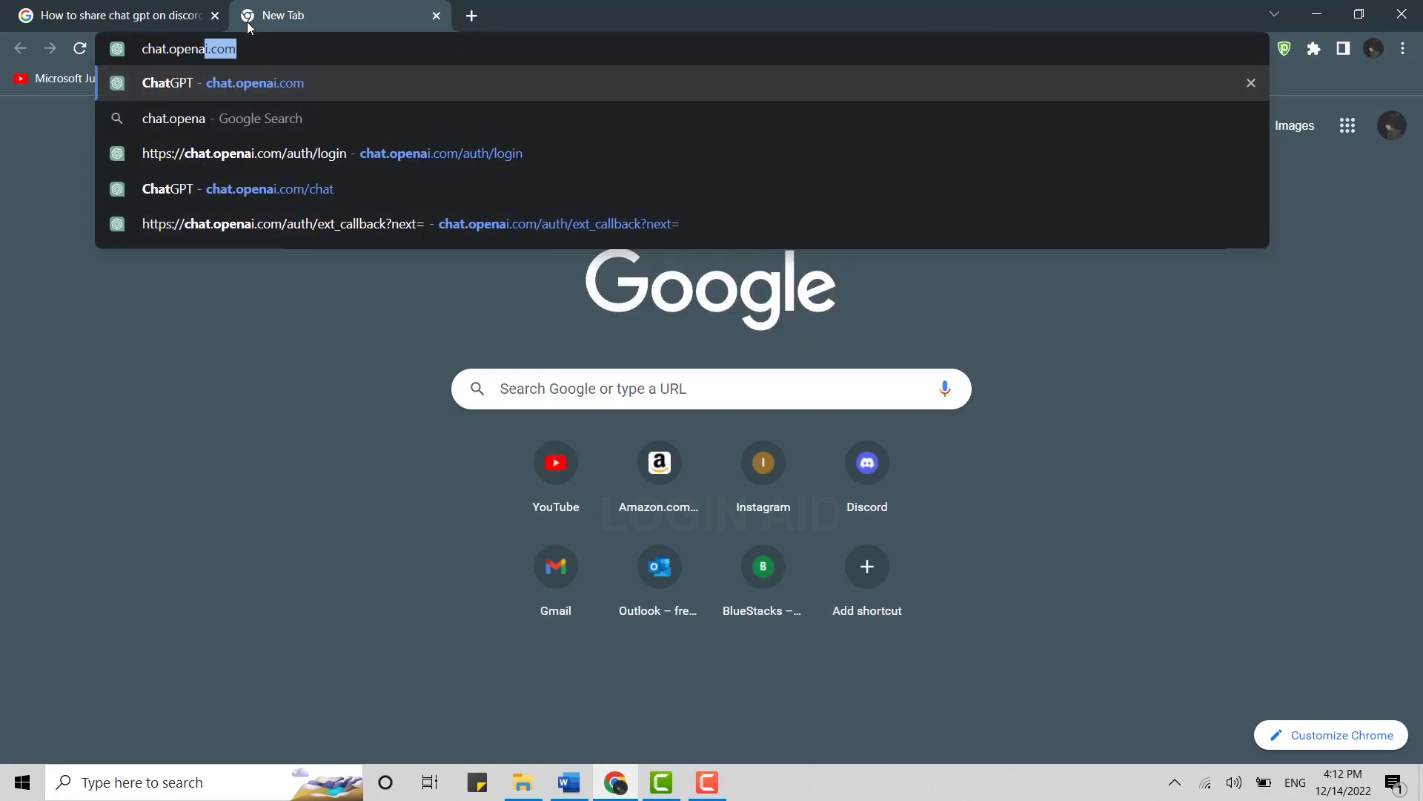
{"action": "type", "text": "i.com"}
{"action": "key", "text": "Return"}
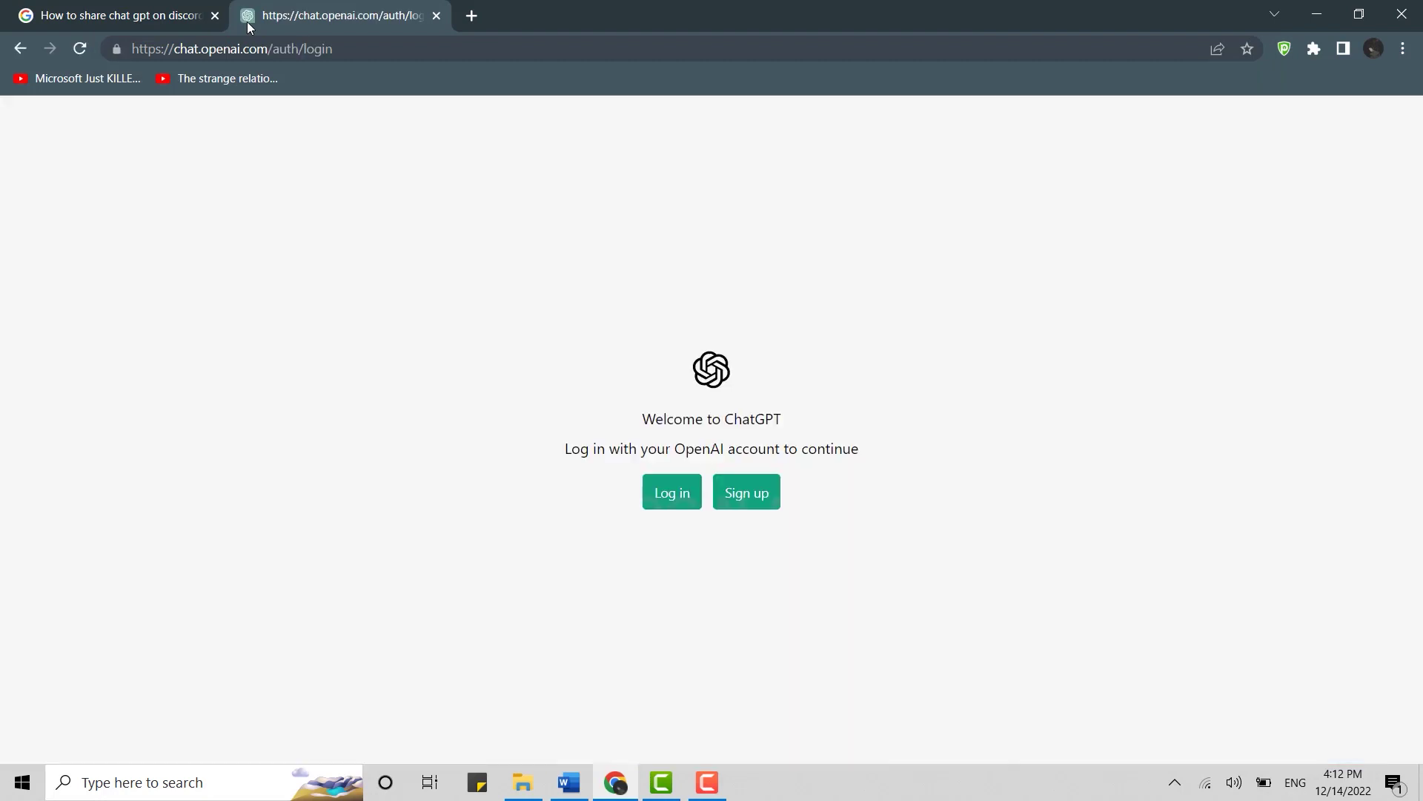
{"action": "left_click", "coordinate": [471, 16]}
{"action": "left_click", "coordinate": [466, 45]}
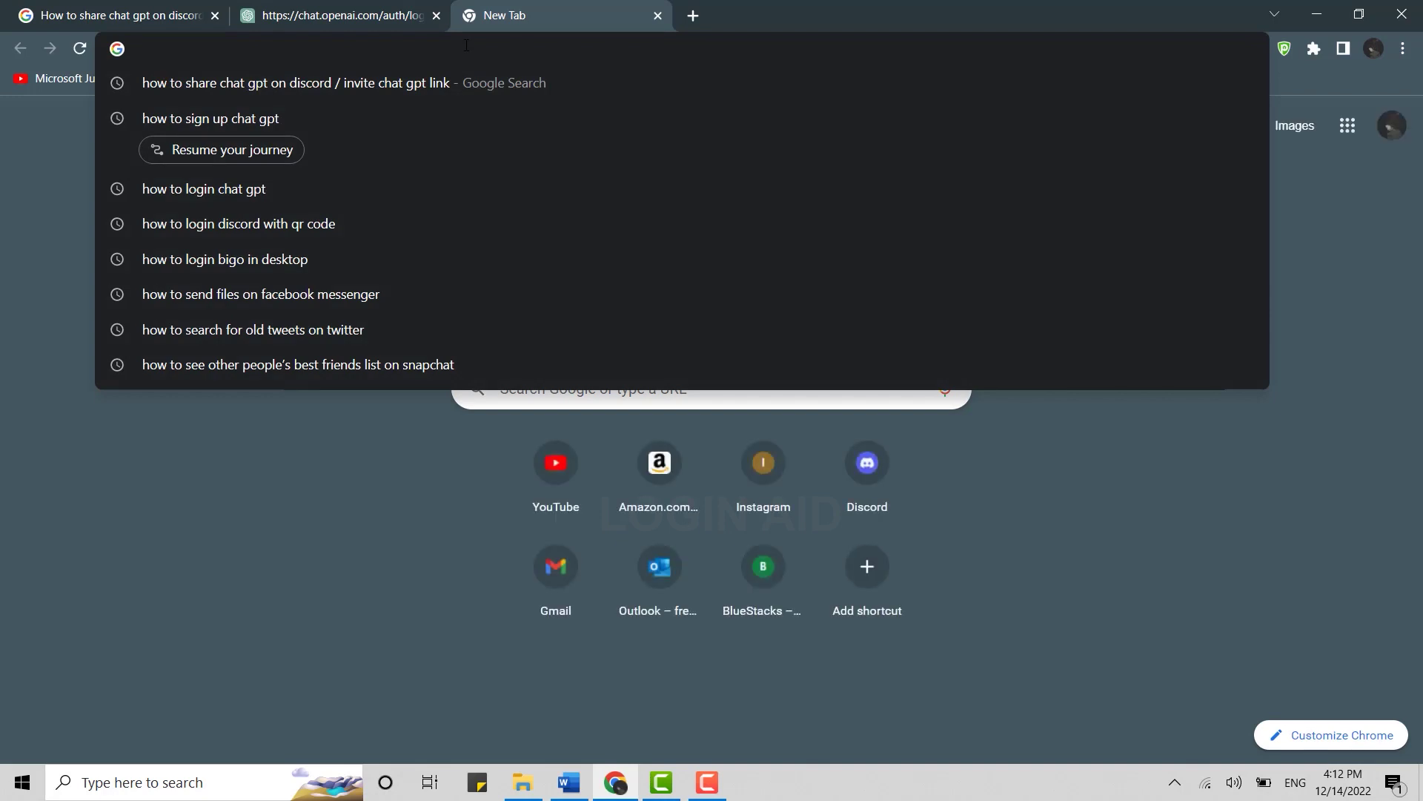
{"action": "type", "text": "dis"}
{"action": "key", "text": "BackSpace"}
{"action": "key", "text": "BackSpace"}
{"action": "type", "text": "is"}
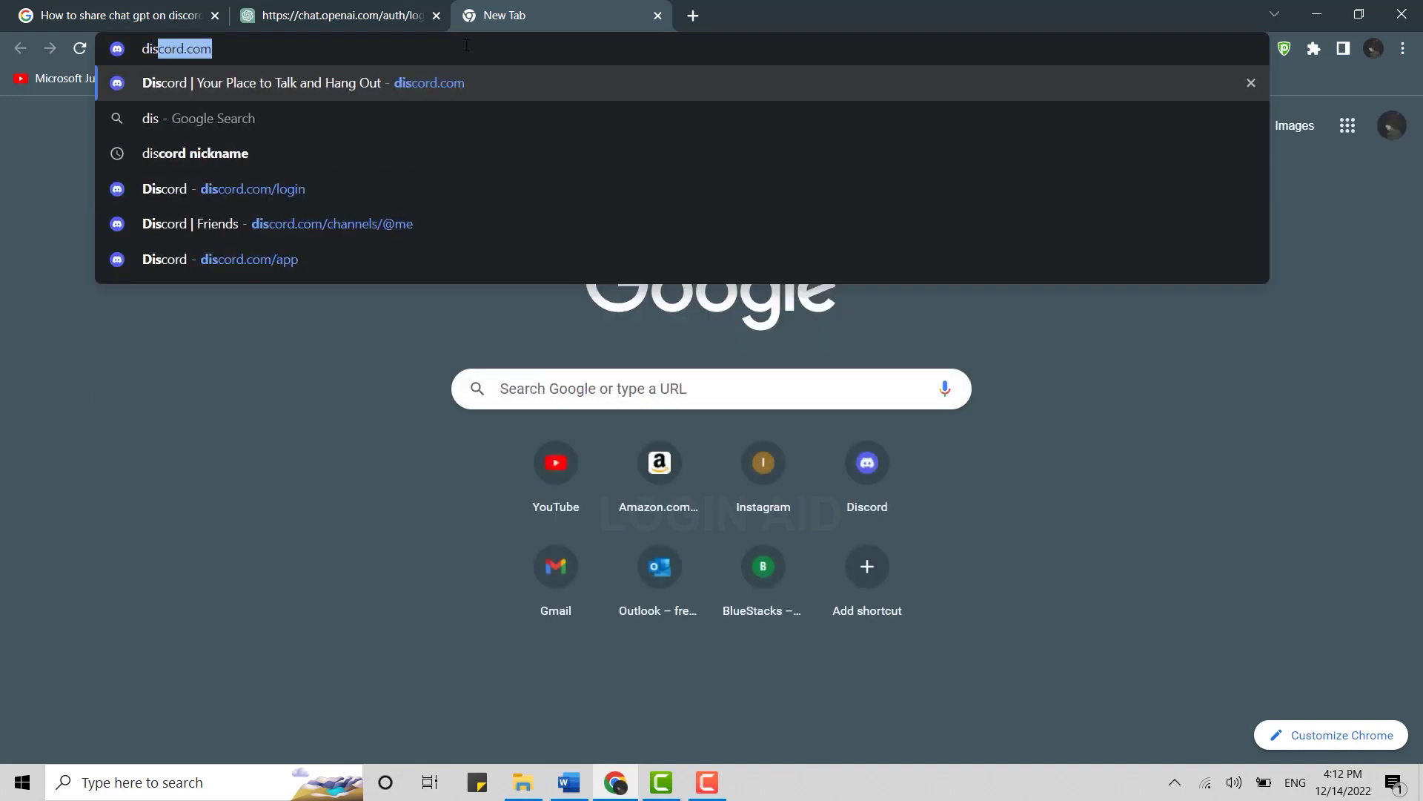
{"action": "type", "text": "cord.com"}
{"action": "key", "text": "Return"}
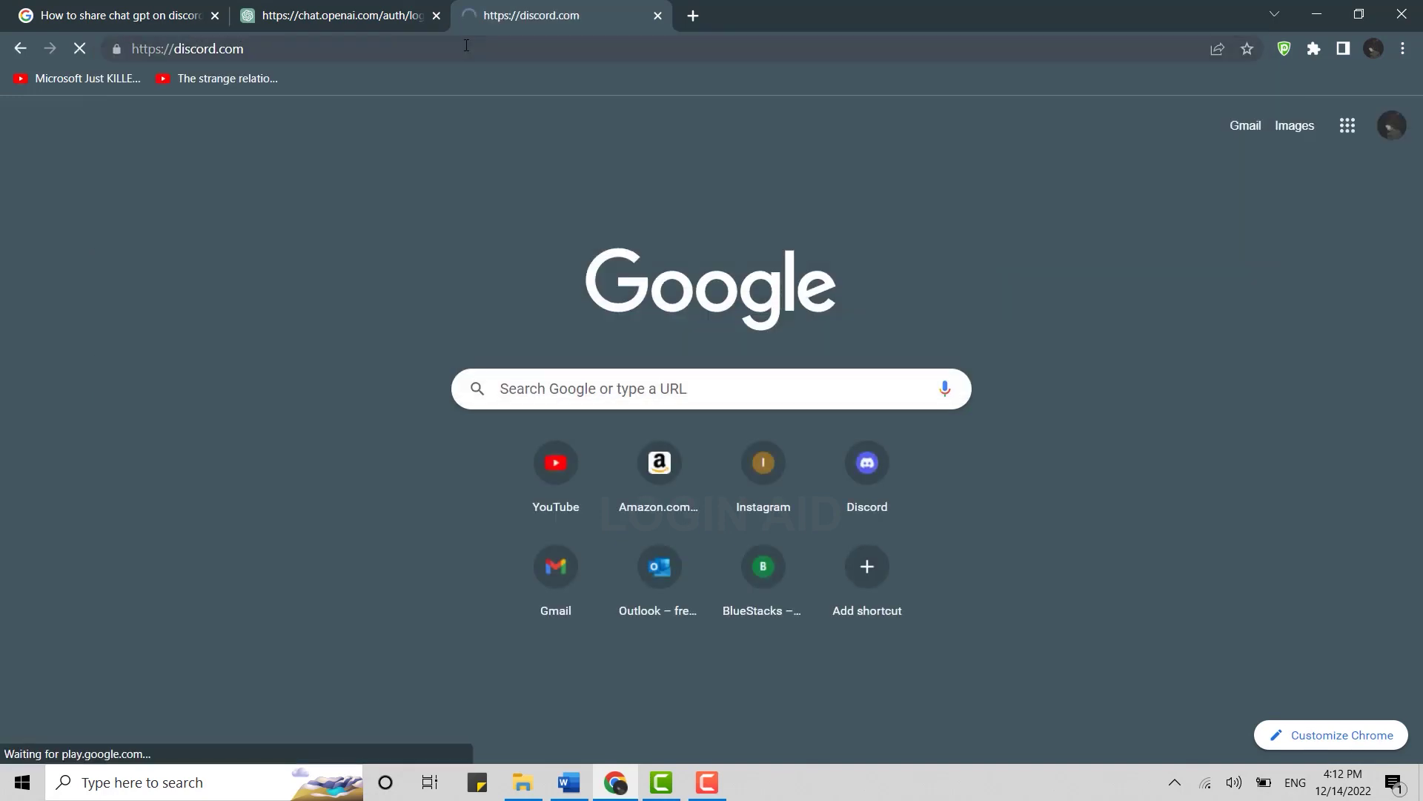
{"action": "left_click", "coordinate": [323, 19]}
{"action": "left_click", "coordinate": [564, 24]}
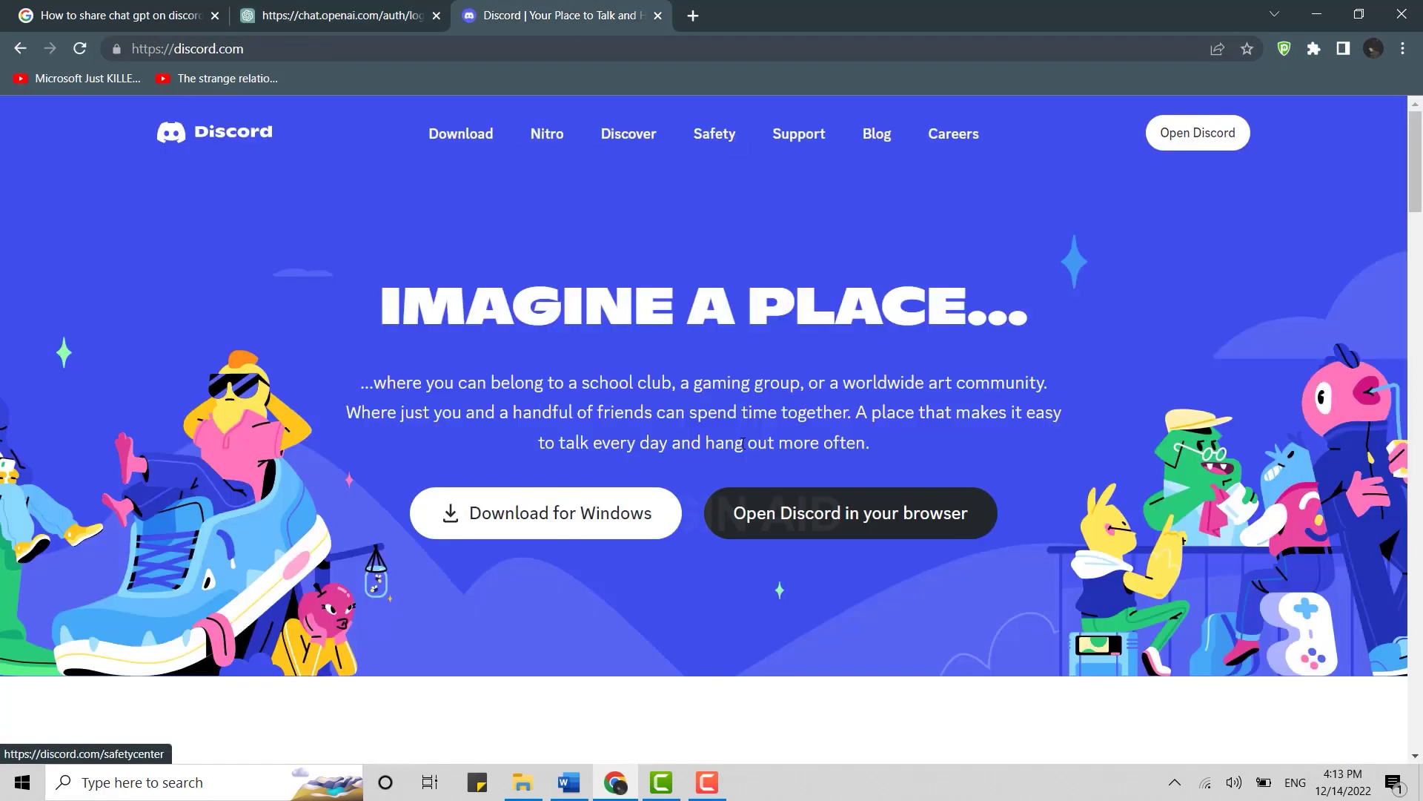
{"action": "left_click", "coordinate": [376, 23]}
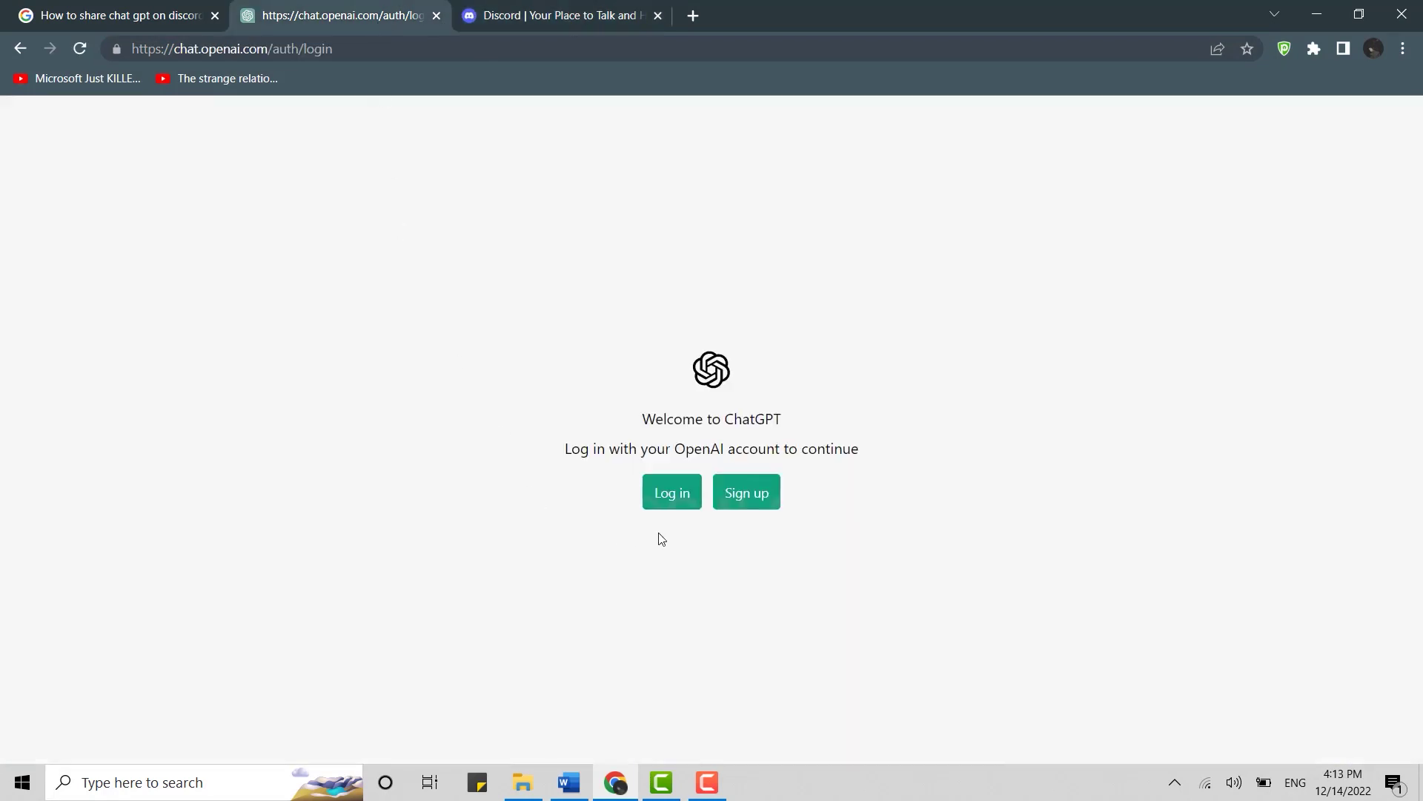
Step: Start ChatGPT login with the saved email and pass the traffic-light reCAPTCHA
{"action": "left_click", "coordinate": [665, 493]}
{"action": "left_click", "coordinate": [645, 328]}
{"action": "left_click", "coordinate": [713, 375]}
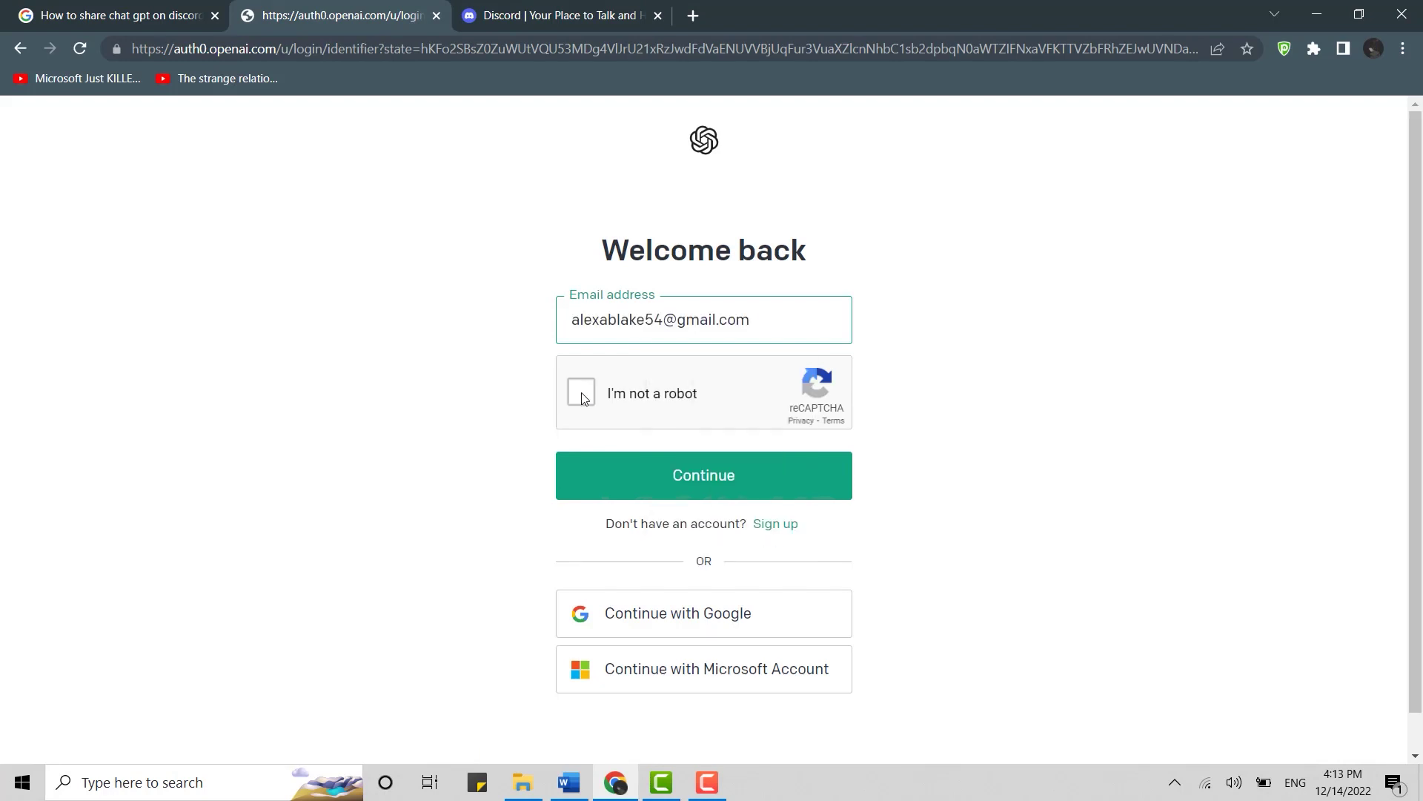
{"action": "left_click", "coordinate": [582, 395]}
{"action": "left_click", "coordinate": [689, 300]}
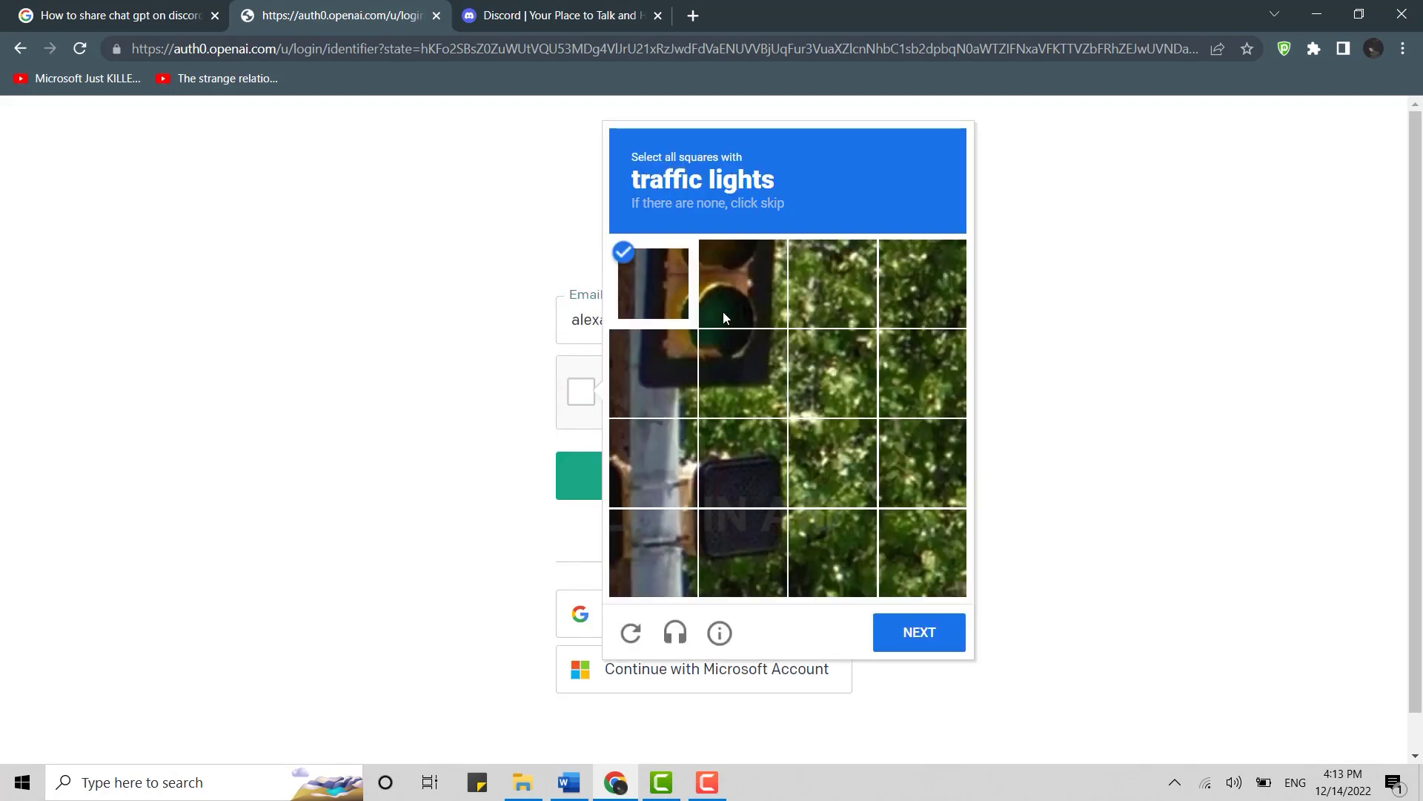
{"action": "left_click", "coordinate": [751, 515]}
{"action": "left_click", "coordinate": [938, 643]}
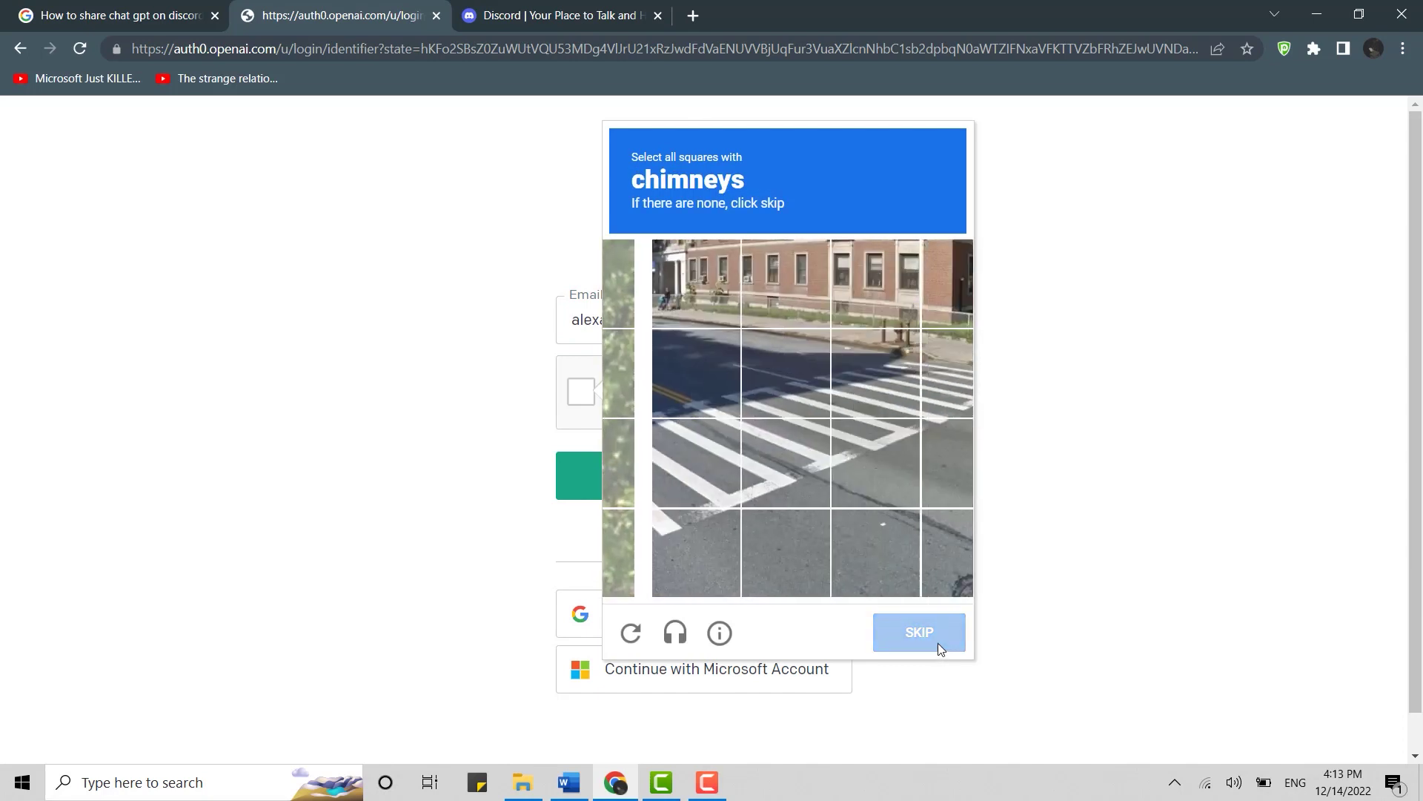
{"action": "left_click", "coordinate": [642, 485]}
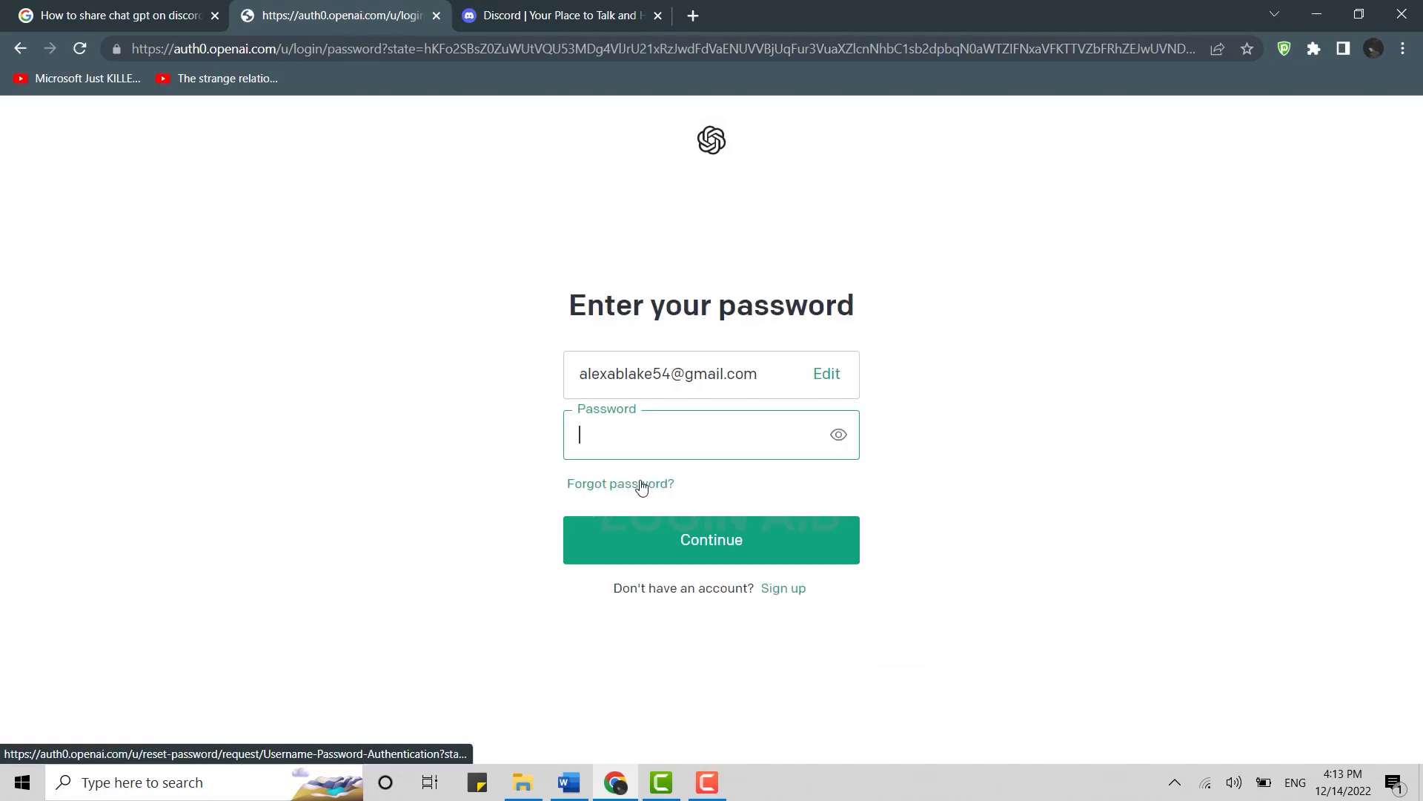
Step: Enter the account password to complete the ChatGPT login
{"action": "left_click", "coordinate": [651, 448]}
{"action": "type", "text": "•"}
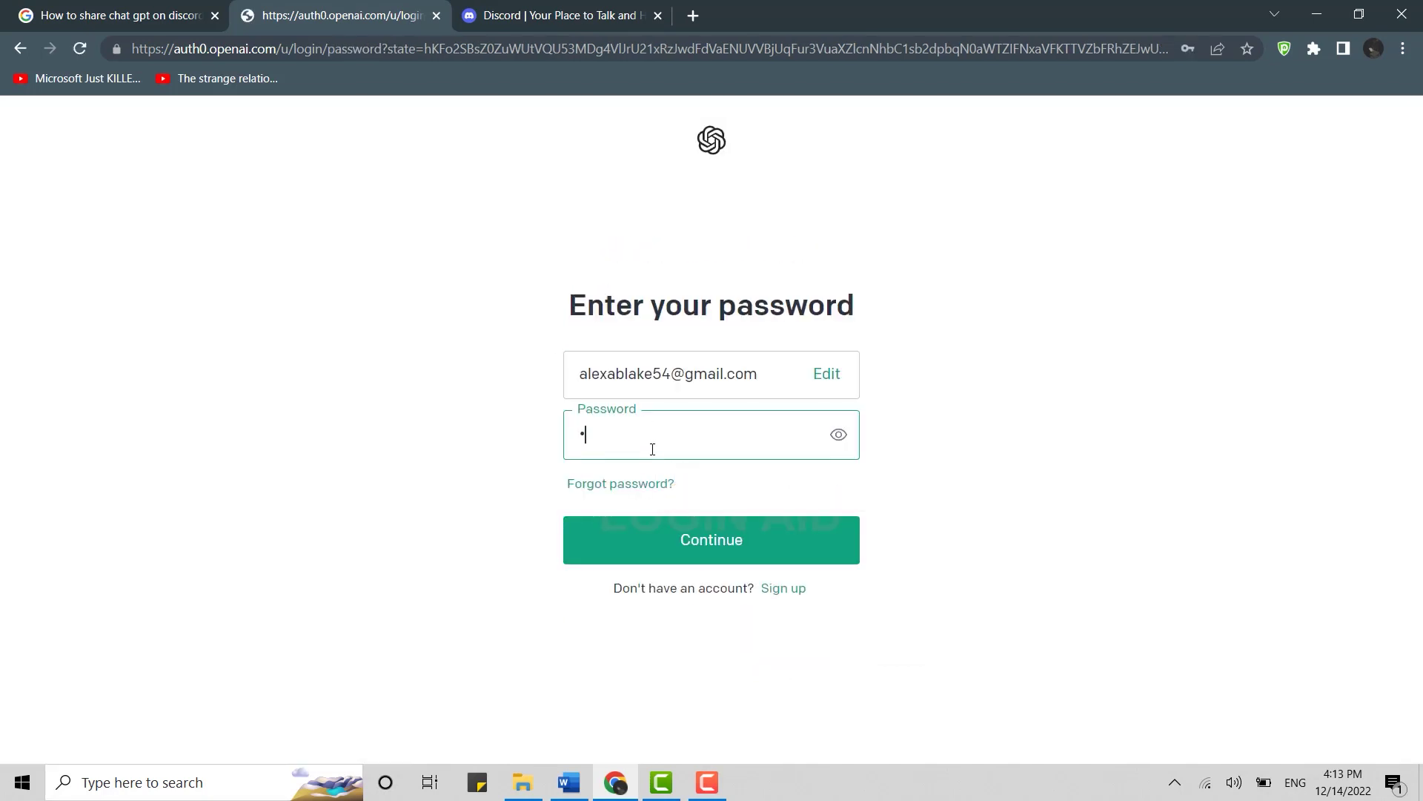
{"action": "type", "text": "••••••••"}
{"action": "key", "text": "Return"}
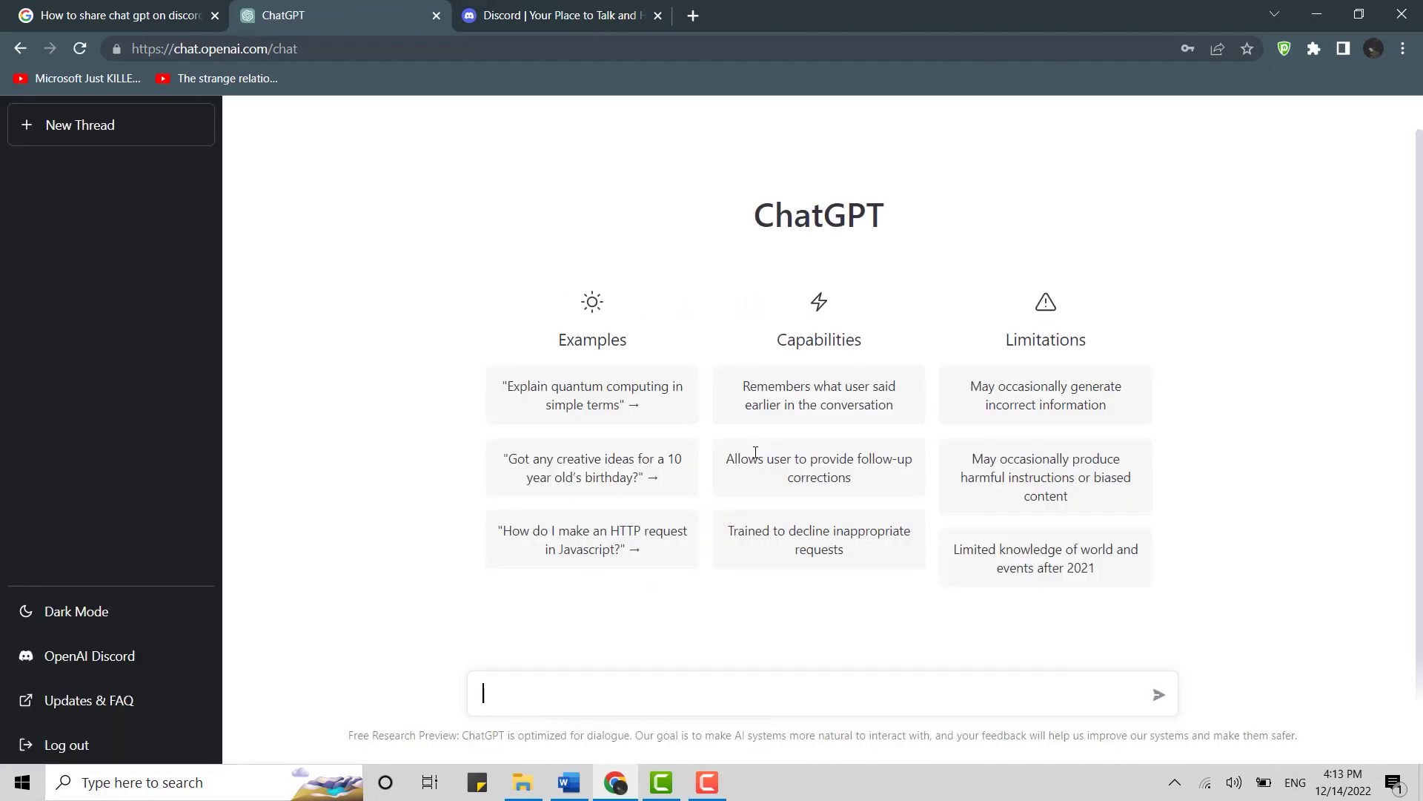
{"action": "left_click", "coordinate": [601, 14]}
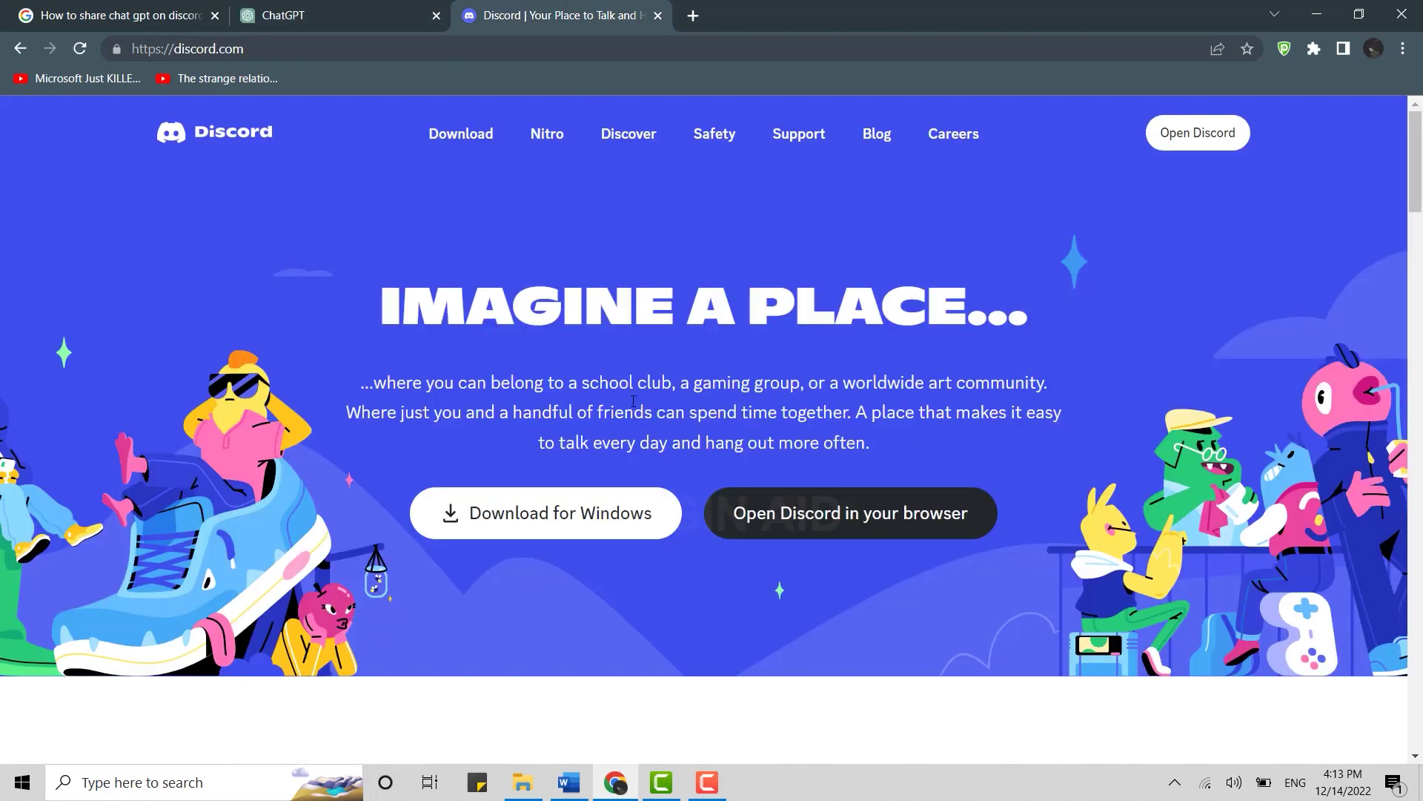
Step: Launch the Discord web app via Open Discord, then go back to ChatGPT
{"action": "left_click", "coordinate": [1209, 149]}
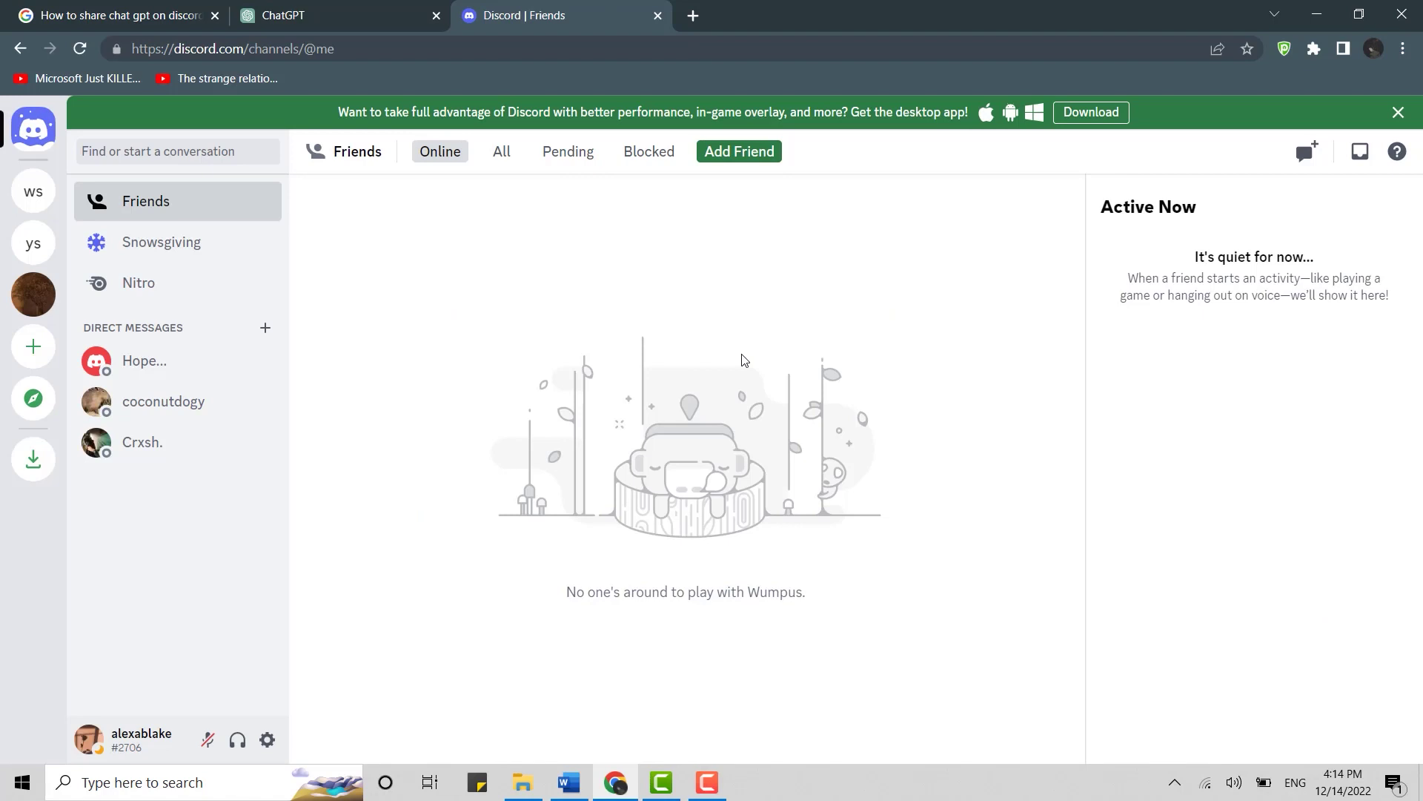
{"action": "left_click", "coordinate": [371, 11]}
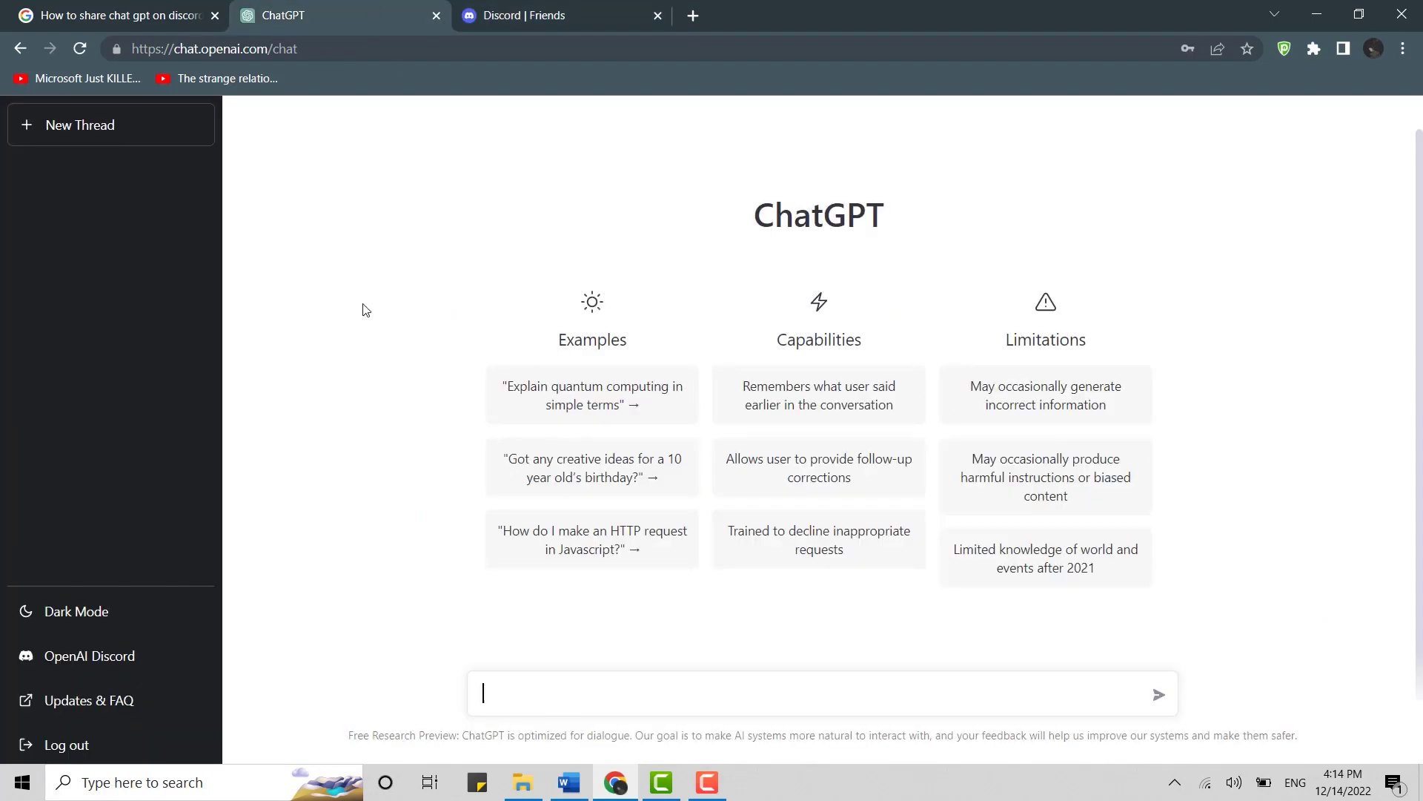
Step: Accept the OpenAI Discord invite from ChatGPT's sidebar link and start the pre-chat steps
{"action": "left_click", "coordinate": [85, 657]}
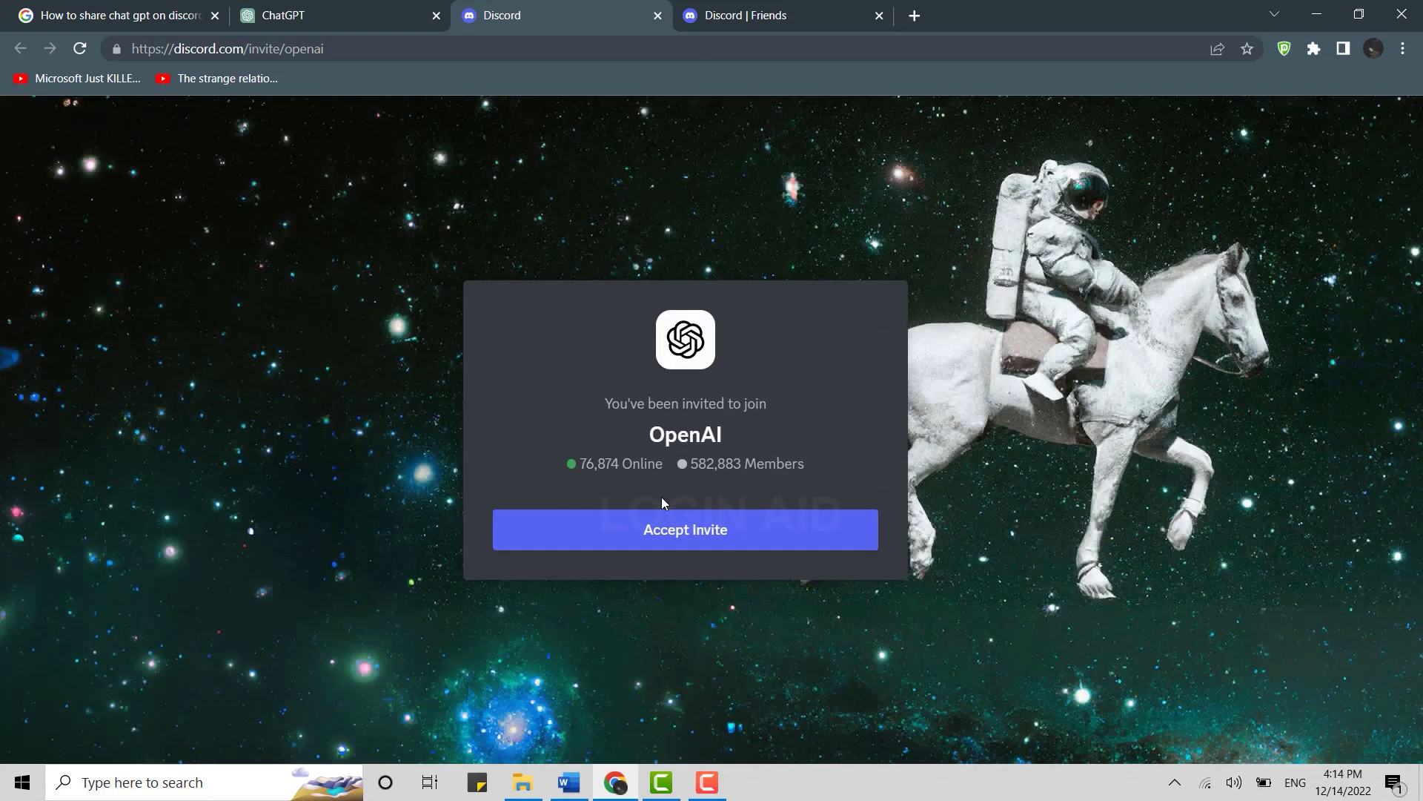
{"action": "left_click", "coordinate": [691, 548]}
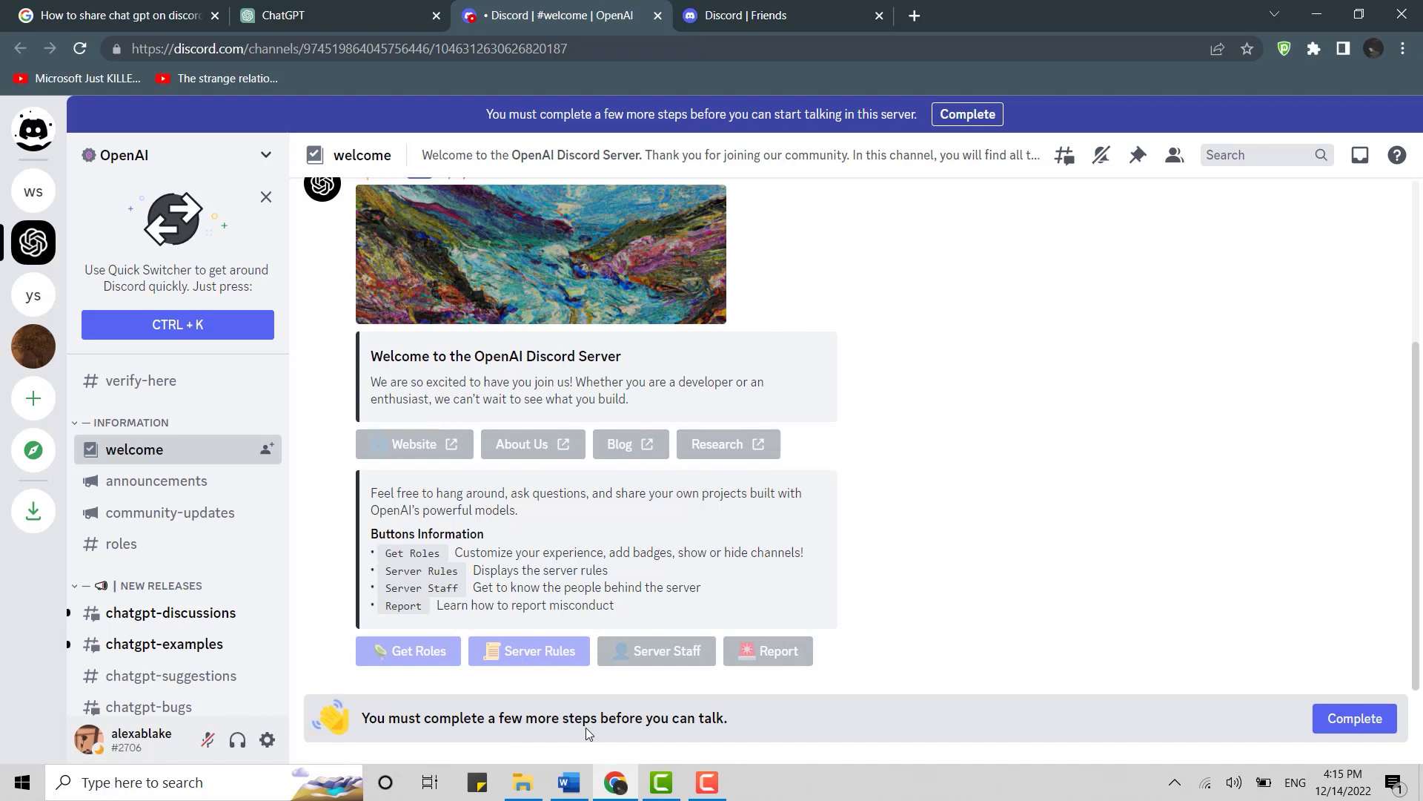
{"action": "left_click", "coordinate": [1351, 720]}
{"action": "scroll", "coordinate": [823, 436], "scroll_direction": "down", "scroll_amount": 1}
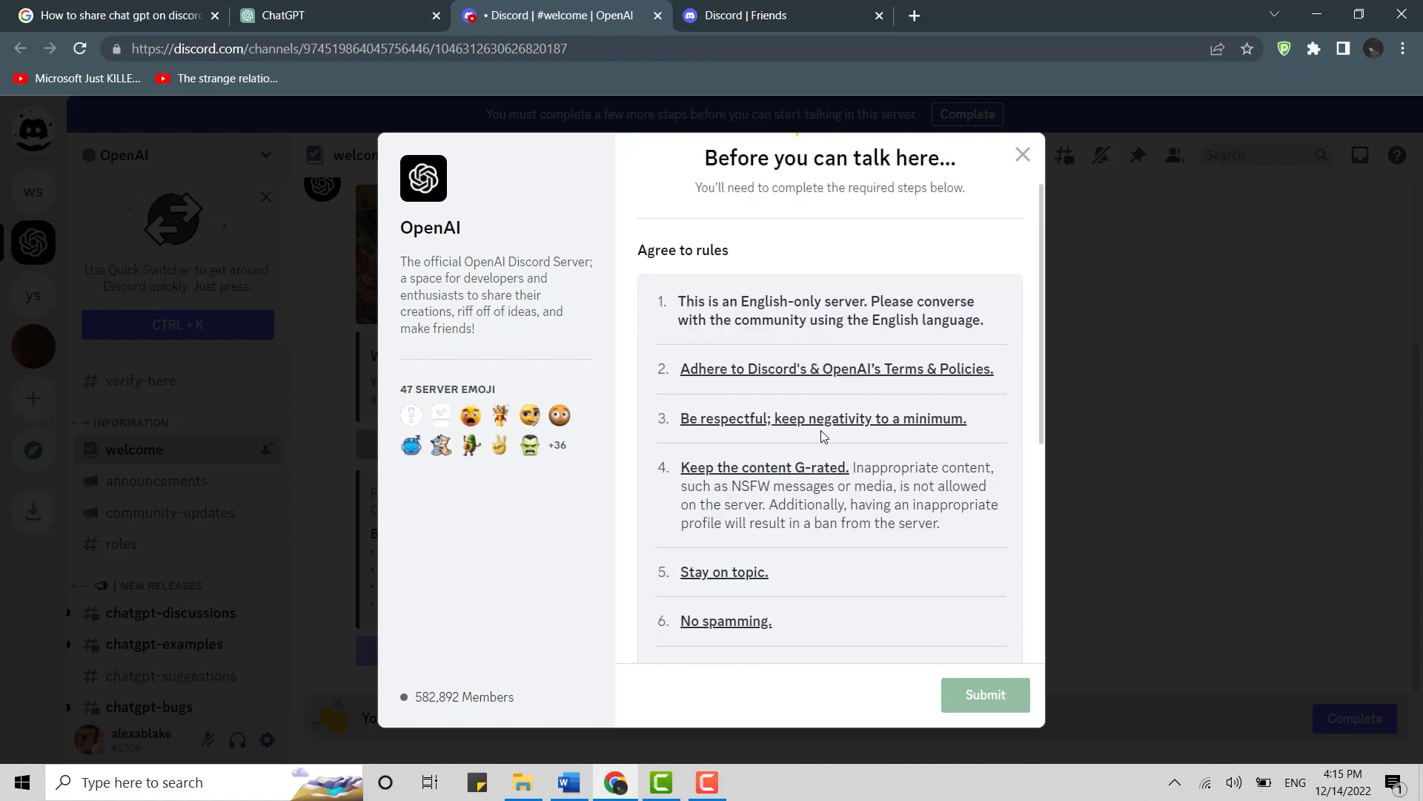
{"action": "scroll", "coordinate": [824, 437], "scroll_direction": "down", "scroll_amount": 1}
{"action": "scroll", "coordinate": [823, 436], "scroll_direction": "down", "scroll_amount": 2}
{"action": "scroll", "coordinate": [823, 436], "scroll_direction": "down", "scroll_amount": 2}
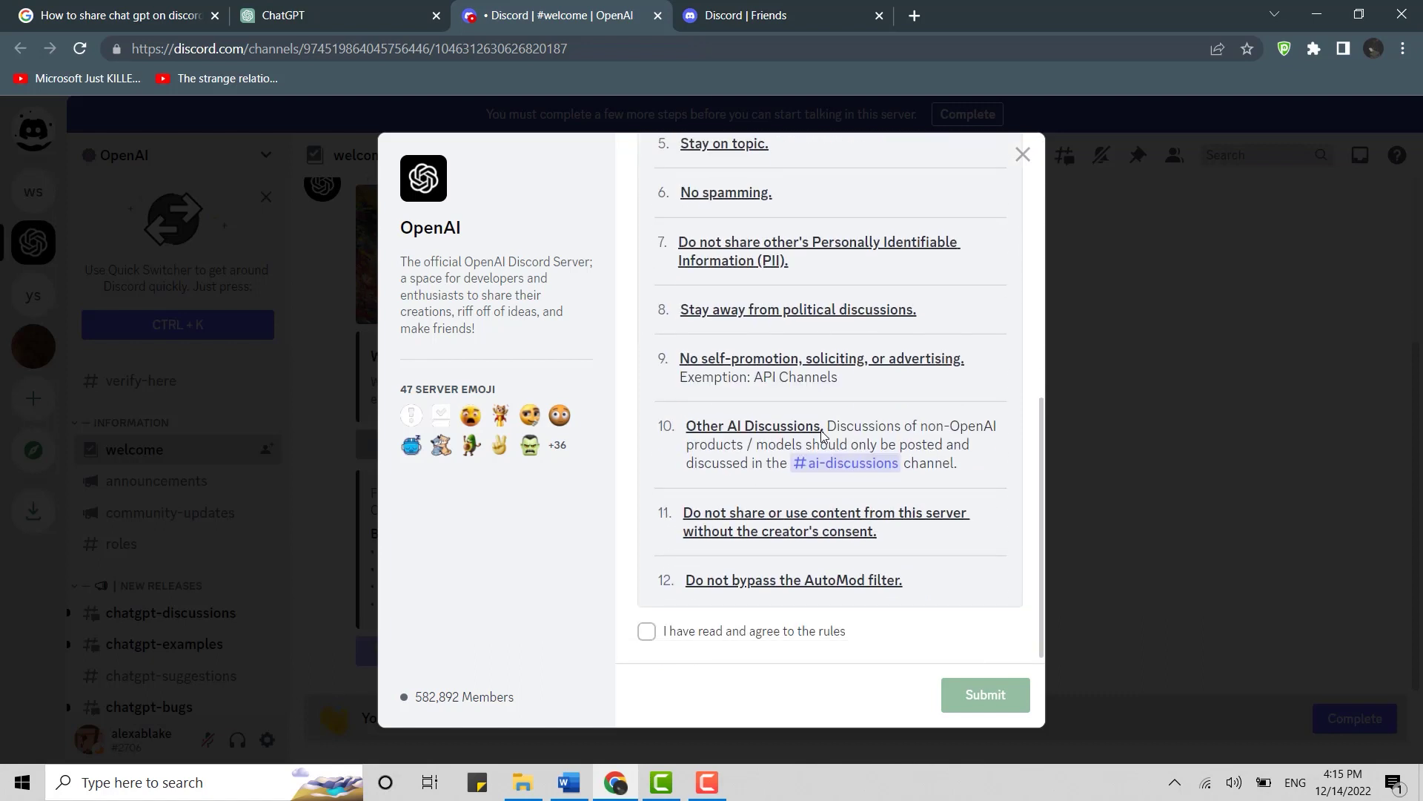
Step: Tick 'I have read and agree to the rules' and submit the agreement
{"action": "left_click", "coordinate": [647, 634]}
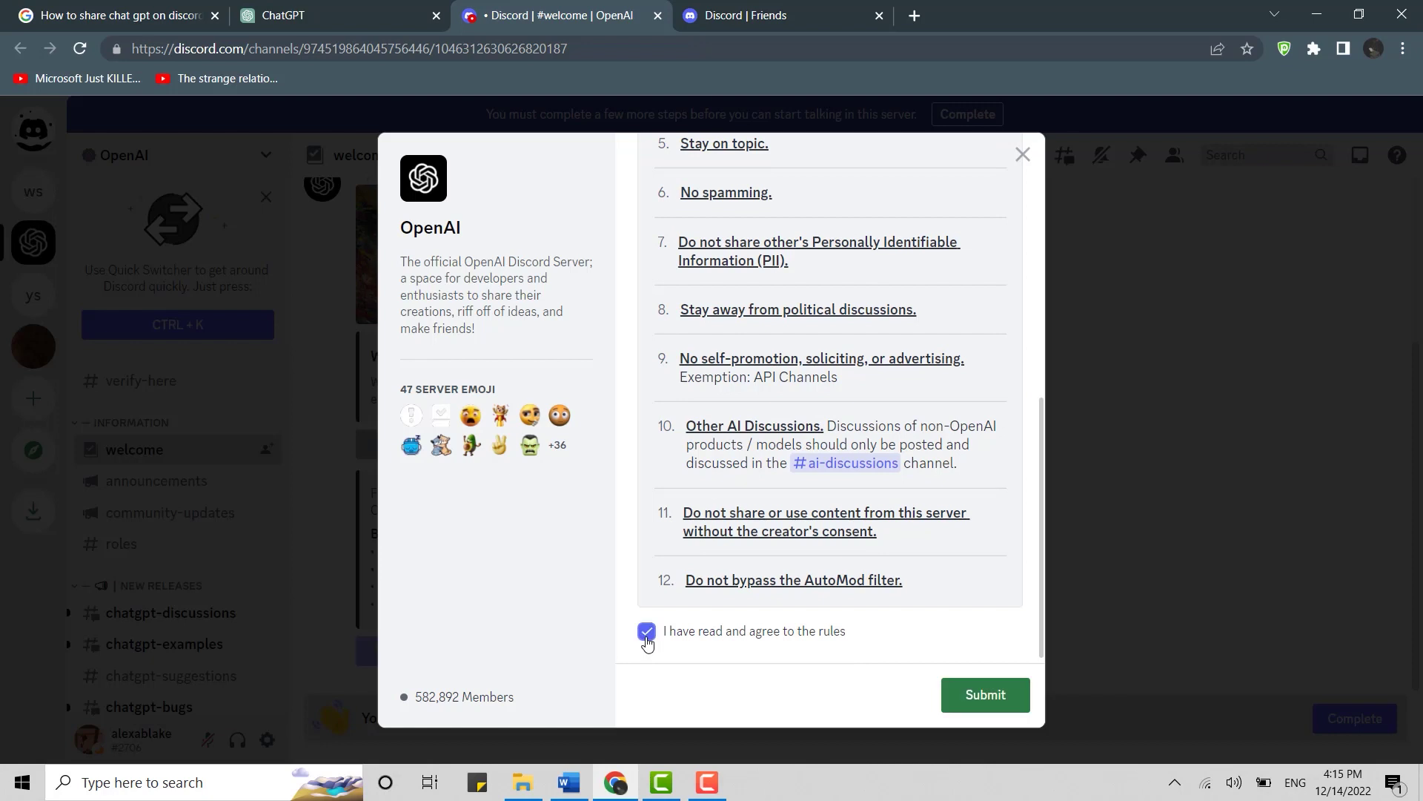
{"action": "left_click", "coordinate": [1014, 695]}
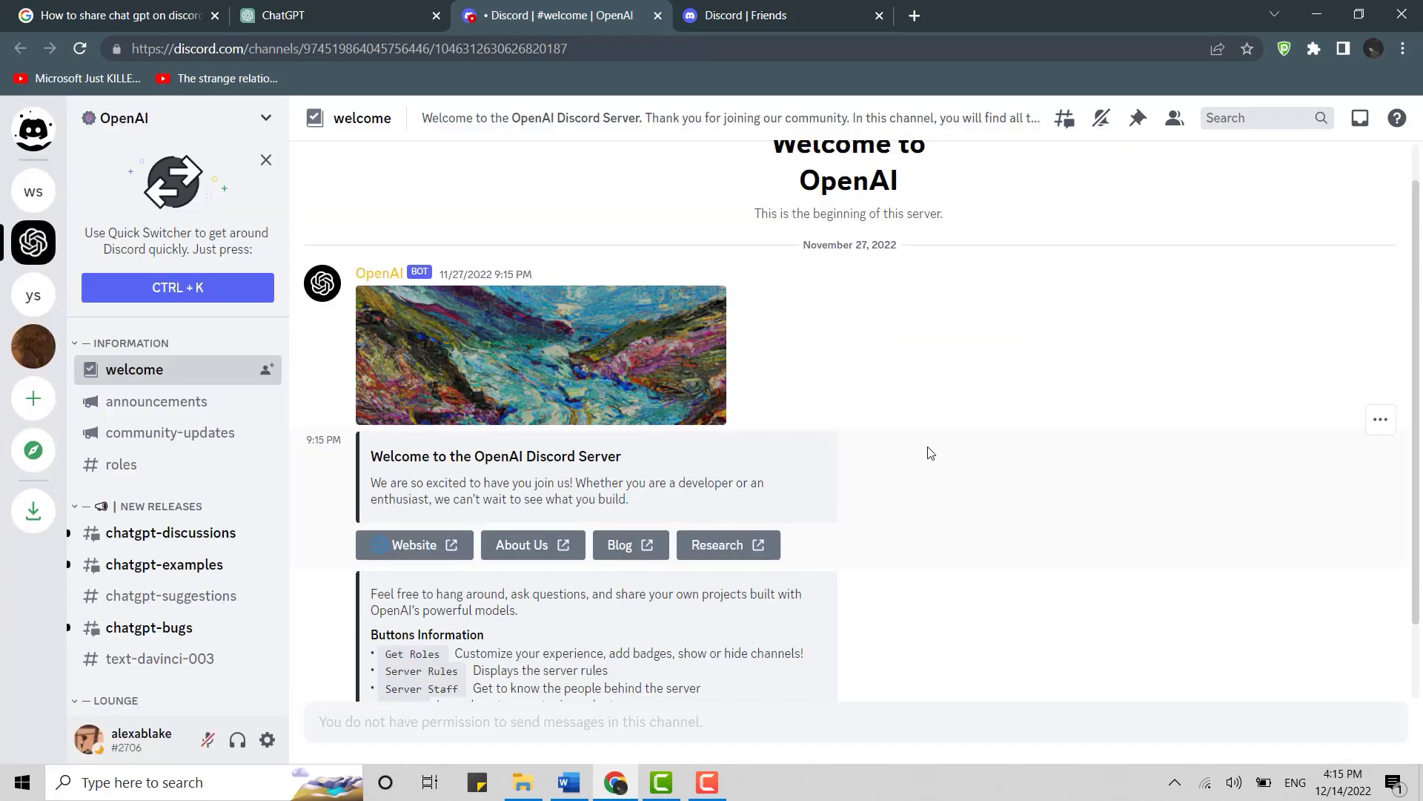